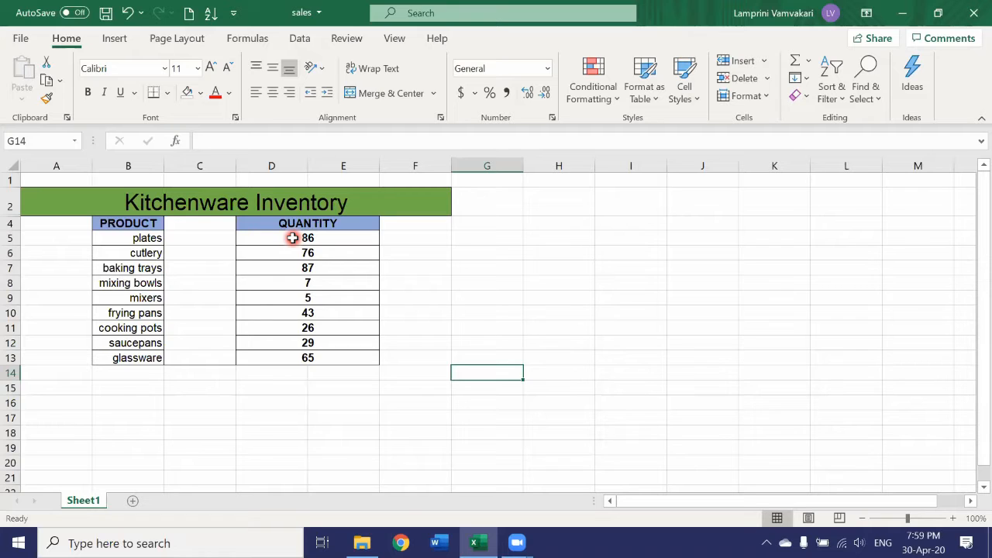
# Customize the ribbon by adding the Developer tab from the All Tabs command list after Home
pyautogui.click(293, 239)
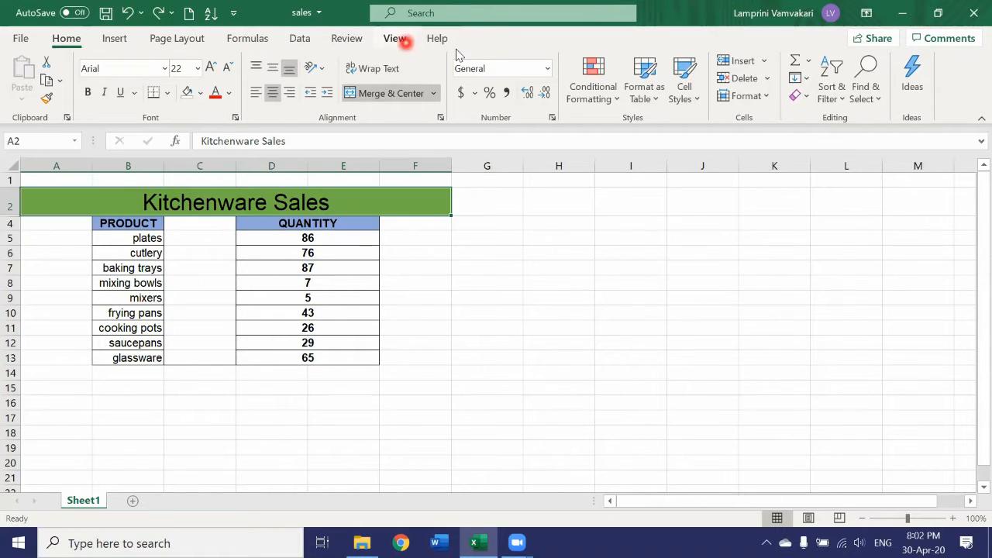
pyautogui.rightClick(957, 91)
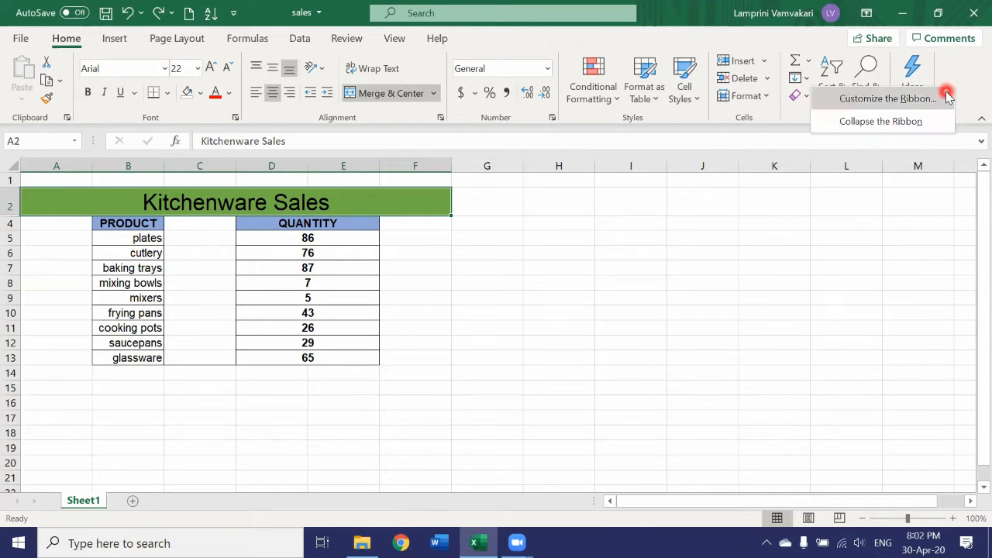
pyautogui.click(945, 98)
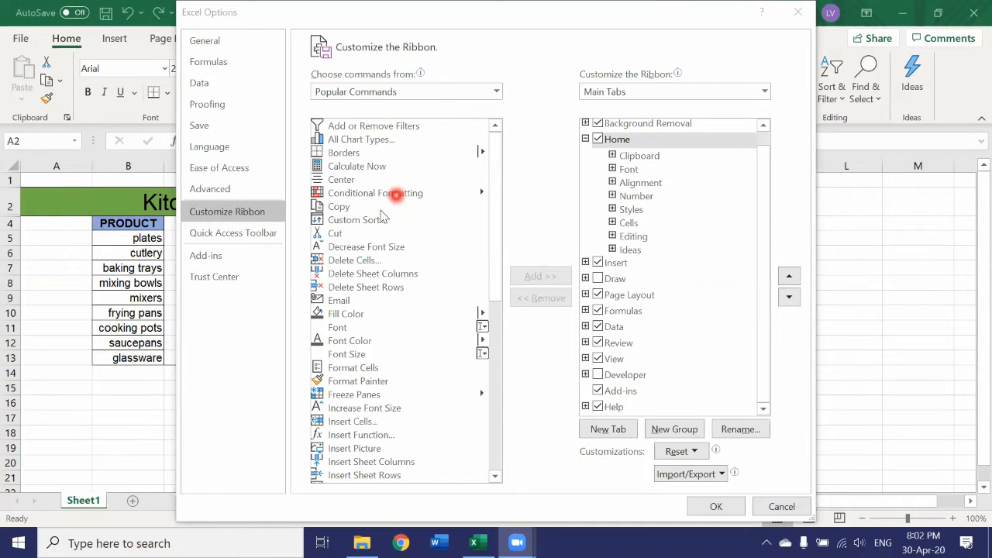
pyautogui.click(492, 92)
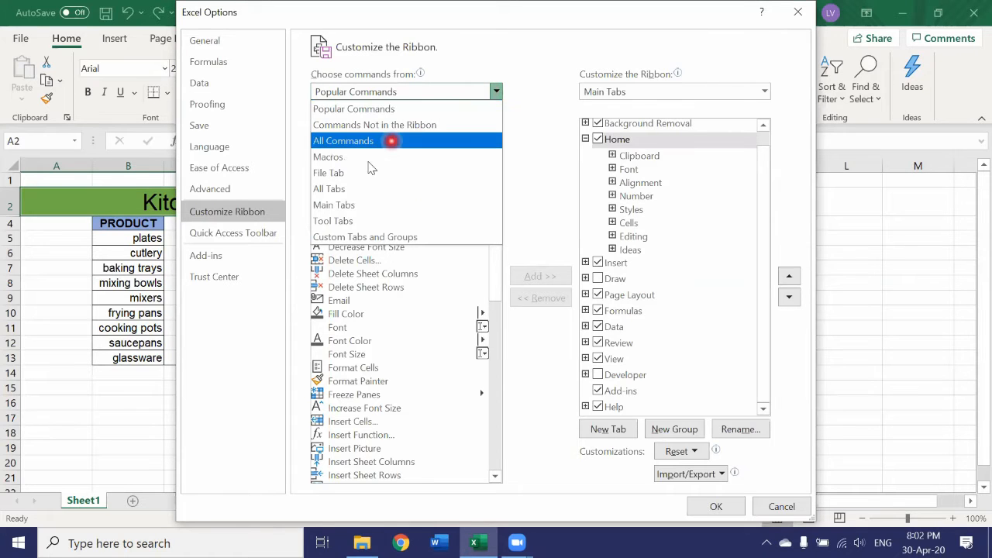
pyautogui.click(367, 189)
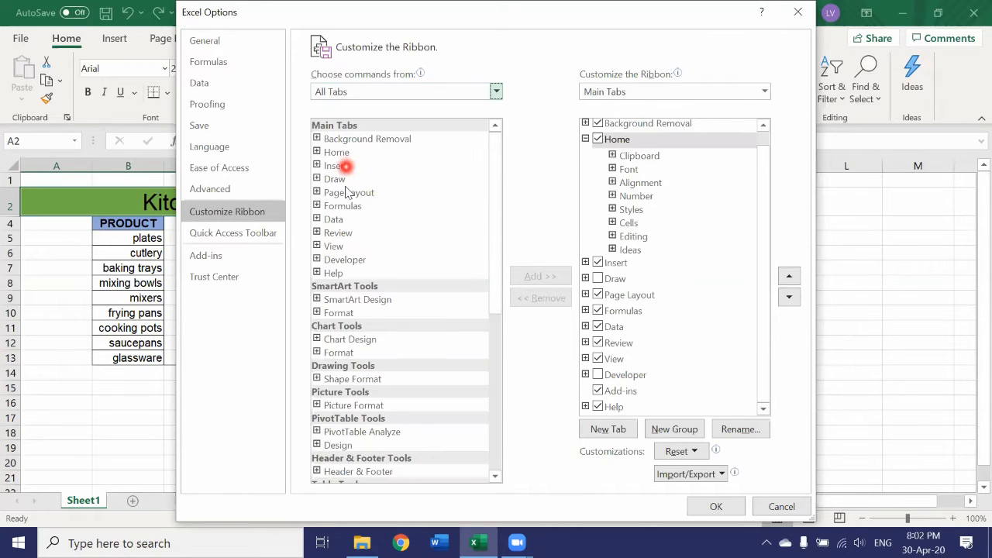
pyautogui.click(350, 260)
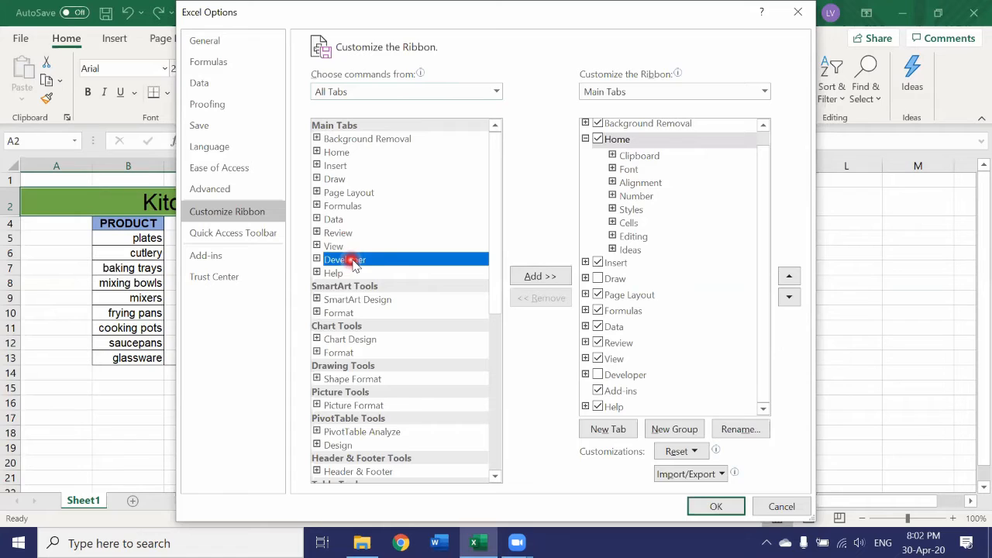
pyautogui.click(541, 277)
pyautogui.click(634, 344)
pyautogui.click(723, 504)
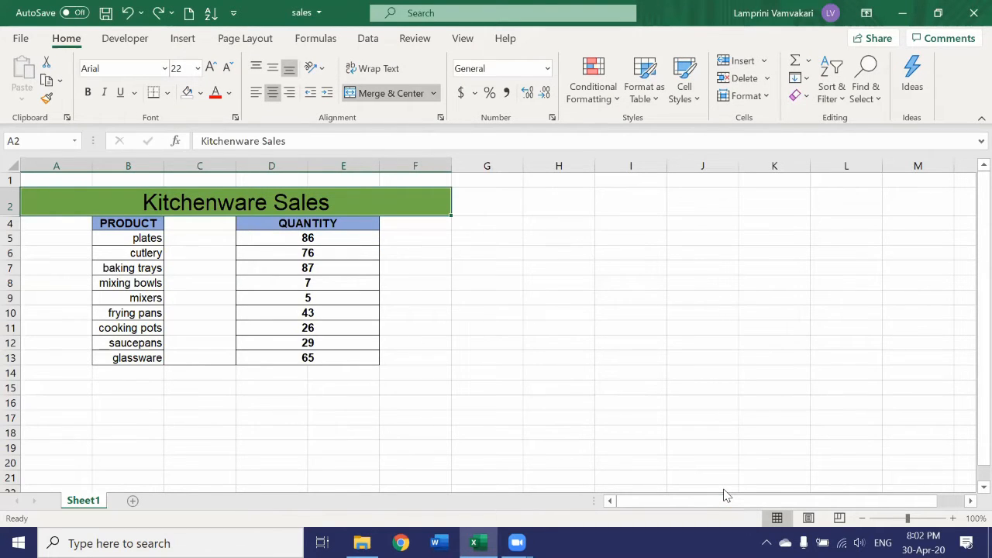
# Insert a horizontal Scroll Bar form control inside the plates quantity cell, in front of the number
pyautogui.click(132, 39)
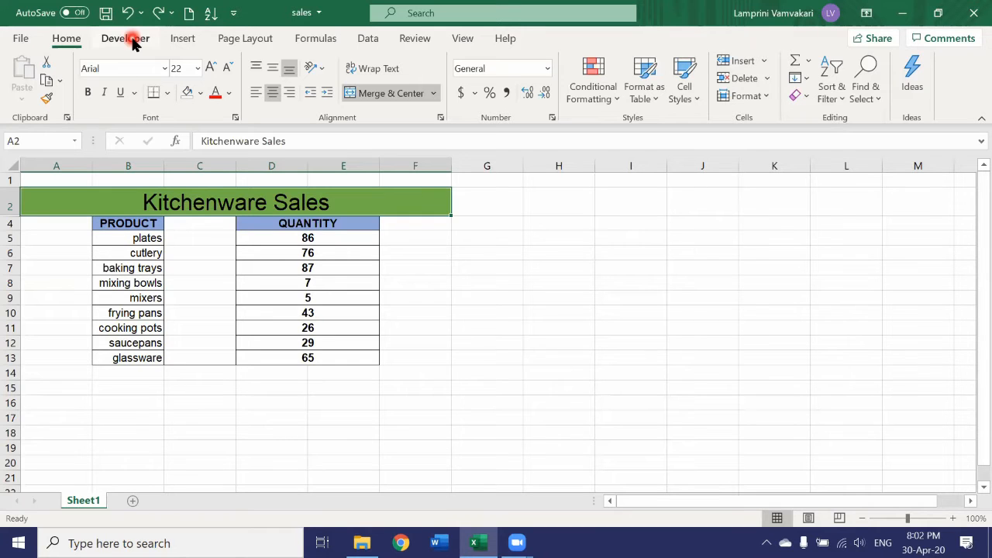
pyautogui.click(132, 38)
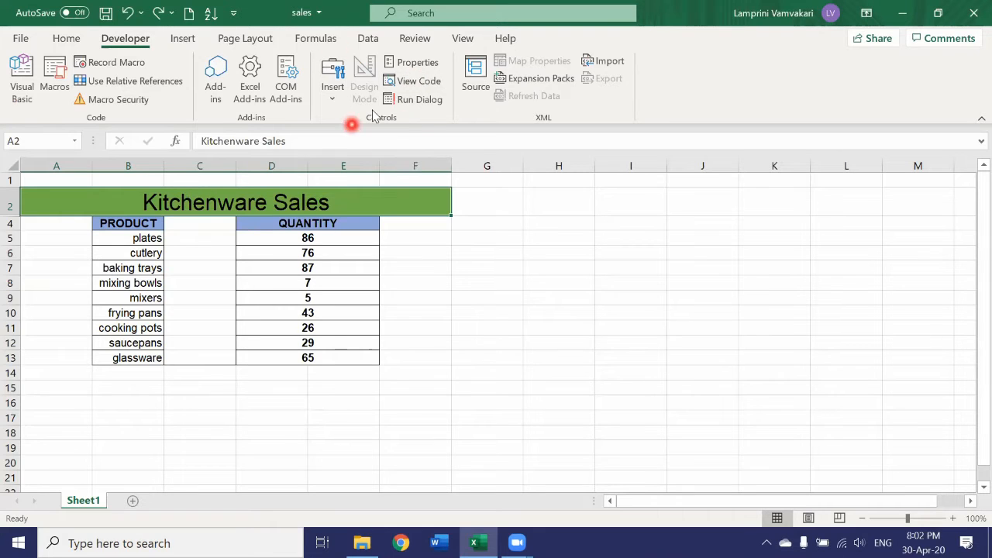
pyautogui.click(334, 97)
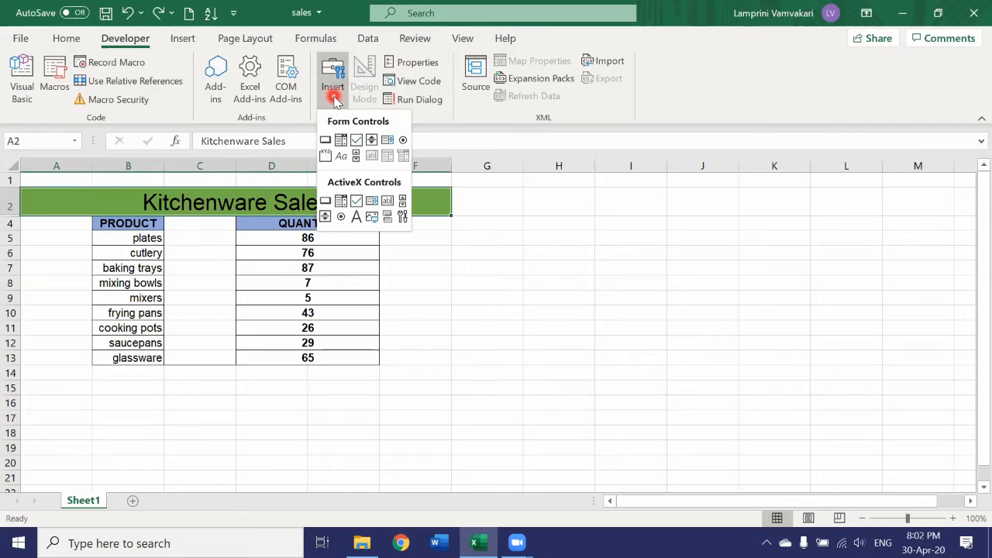
pyautogui.click(357, 158)
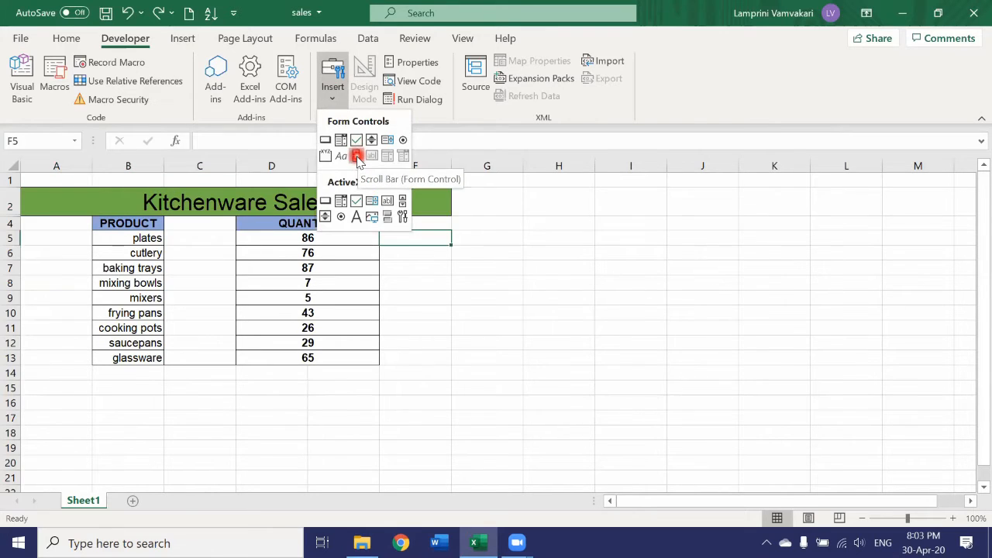
pyautogui.click(357, 157)
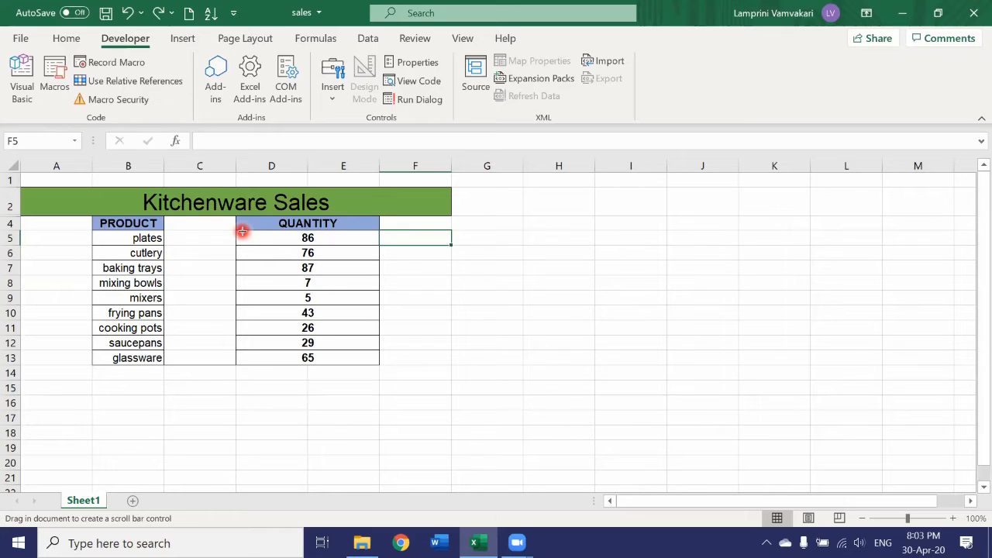
pyautogui.moveTo(242, 231); pyautogui.dragTo(303, 243)
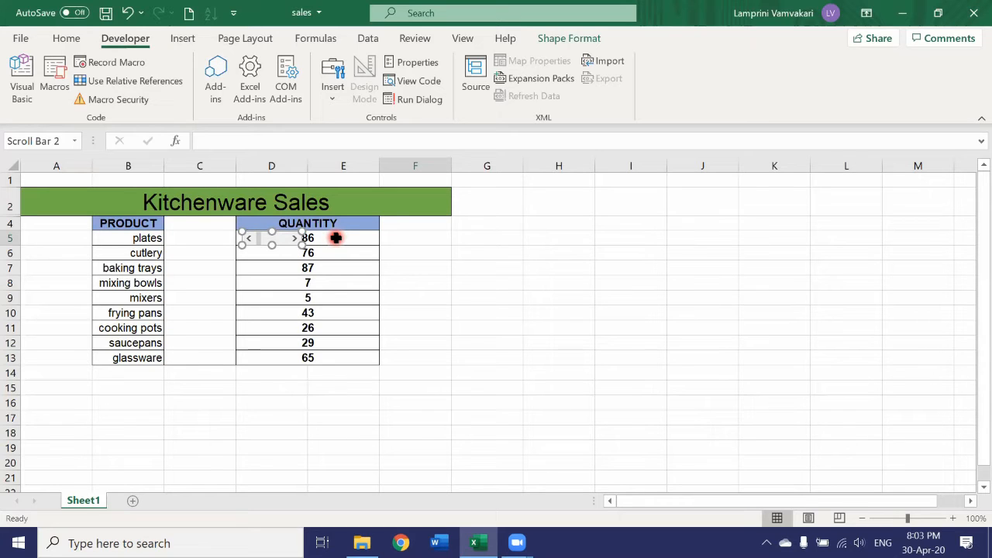
# Right-align the QUANTITY heading and all quantities in rows 4 to 13
pyautogui.moveTo(328, 223); pyautogui.dragTo(328, 358)
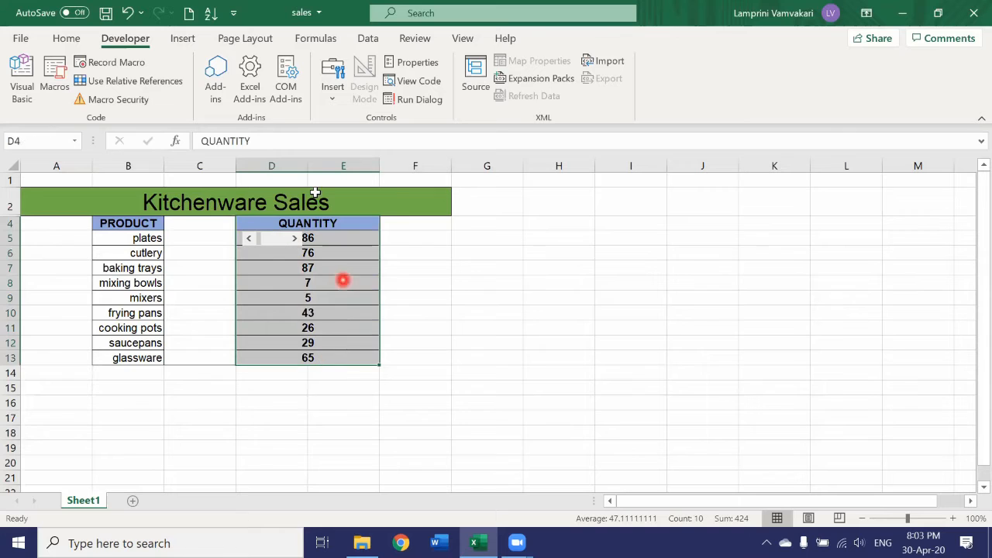
pyautogui.click(67, 38)
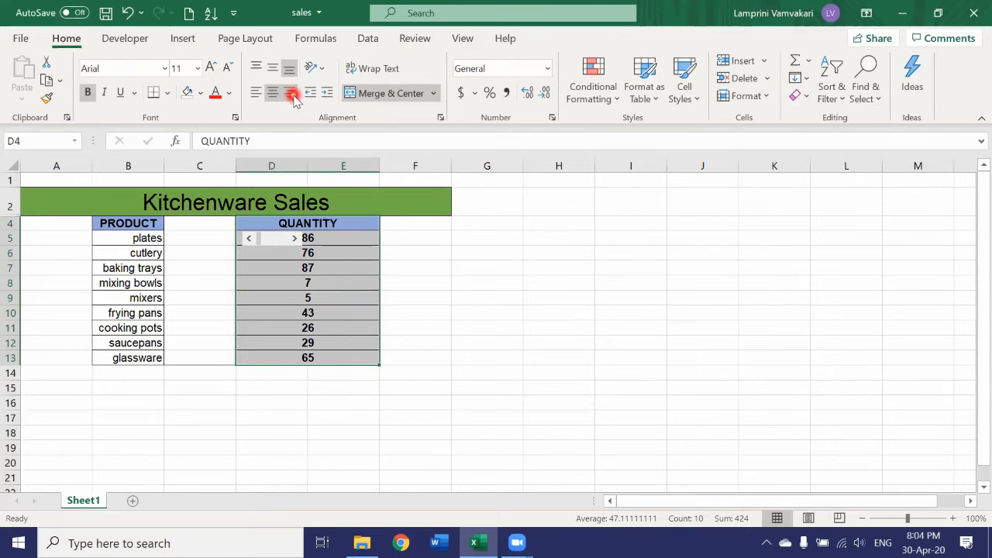
pyautogui.click(290, 93)
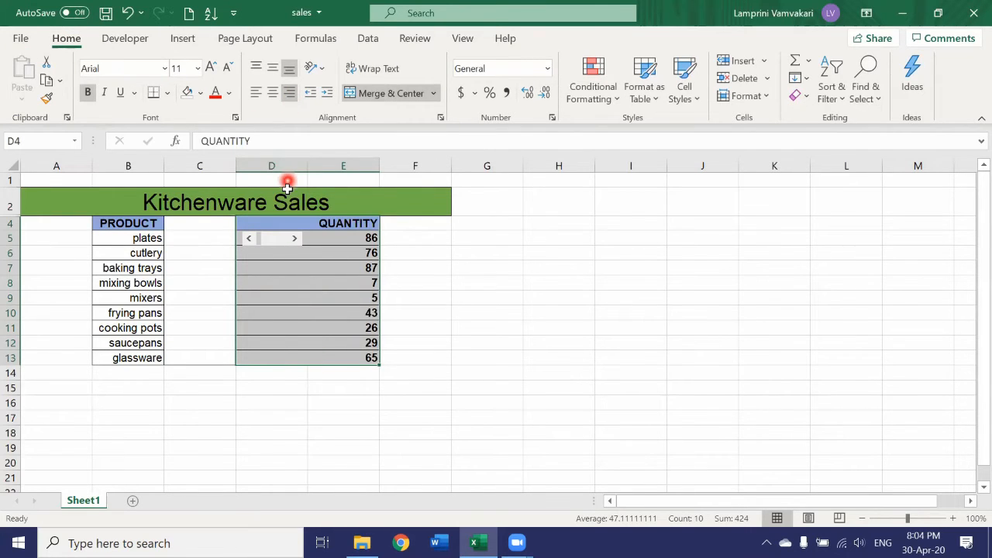
# Widen the plates scroll bar so it fills the cell up to just before the number
pyautogui.rightClick(282, 243)
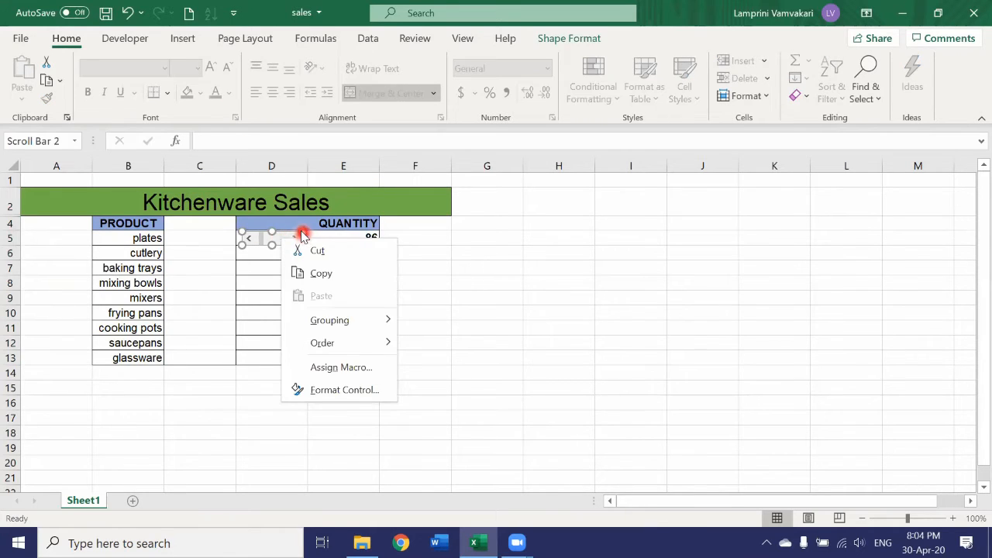
pyautogui.click(258, 245)
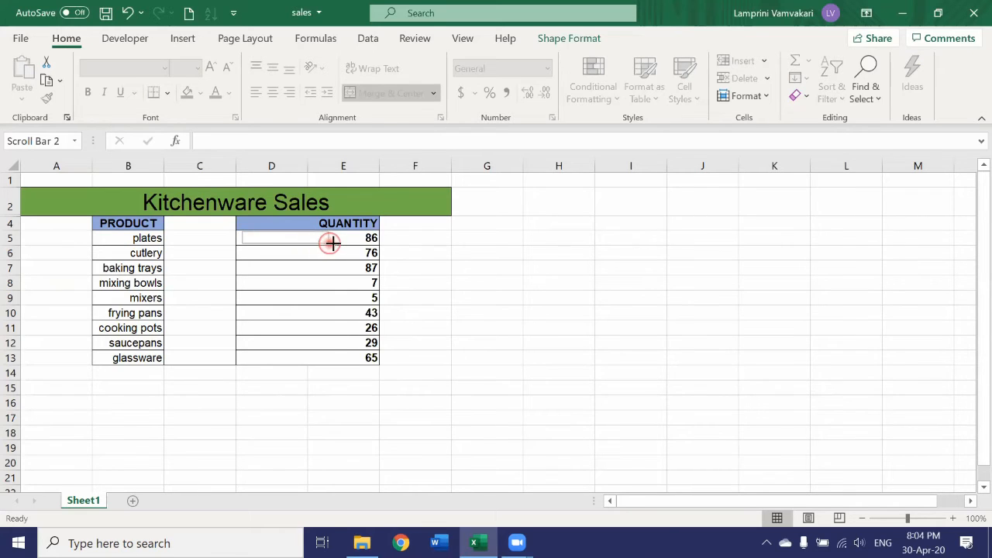
pyautogui.keyDown('ctrl'); pyautogui.click(328, 243); pyautogui.keyUp('ctrl')
pyautogui.keyDown('ctrl'); pyautogui.click(302, 239); pyautogui.keyUp('ctrl')
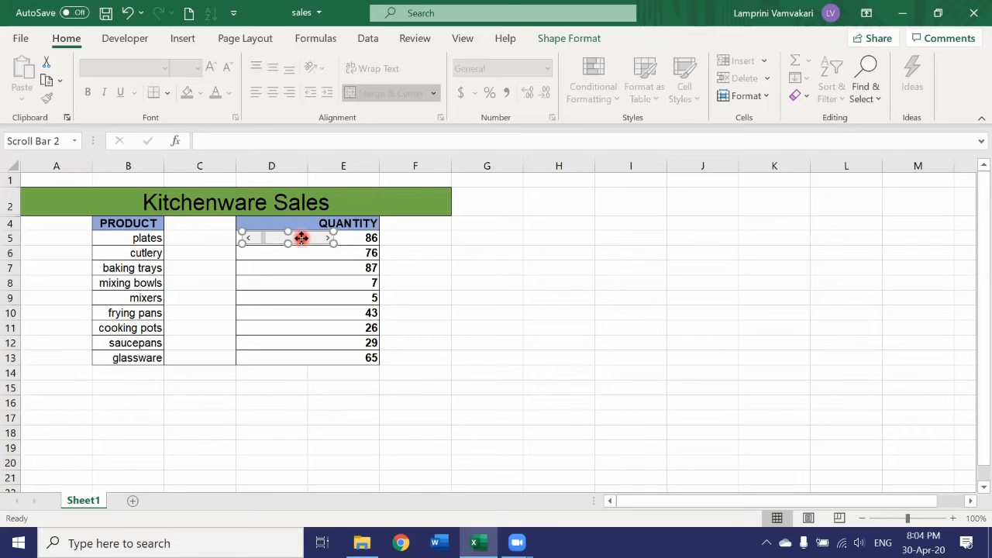
# Set the plates scroll bar's maximum value to 300 in its control formatting
pyautogui.rightClick(301, 238)
pyautogui.rightClick(289, 238)
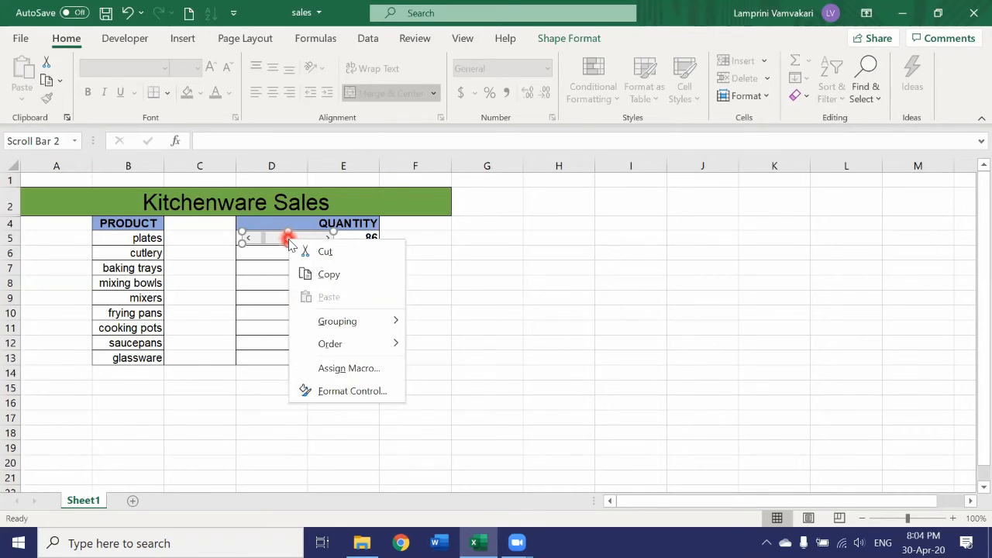
pyautogui.click(316, 392)
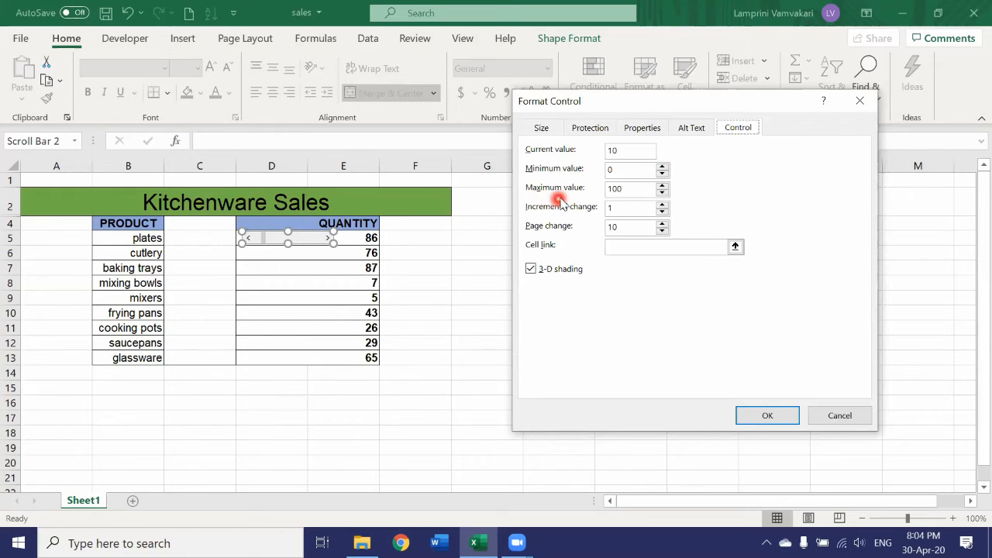
pyautogui.click(636, 189)
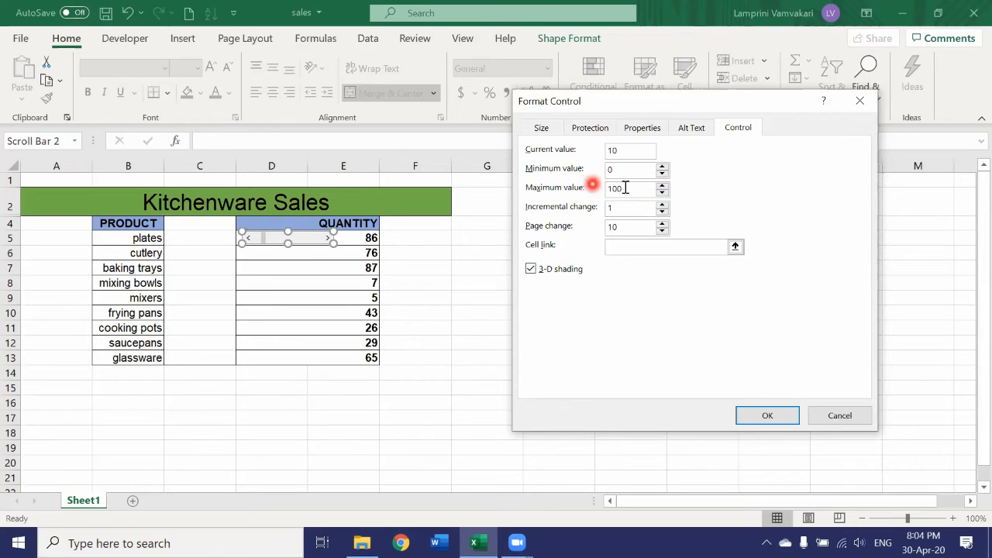
pyautogui.moveTo(638, 189); pyautogui.dragTo(609, 188)
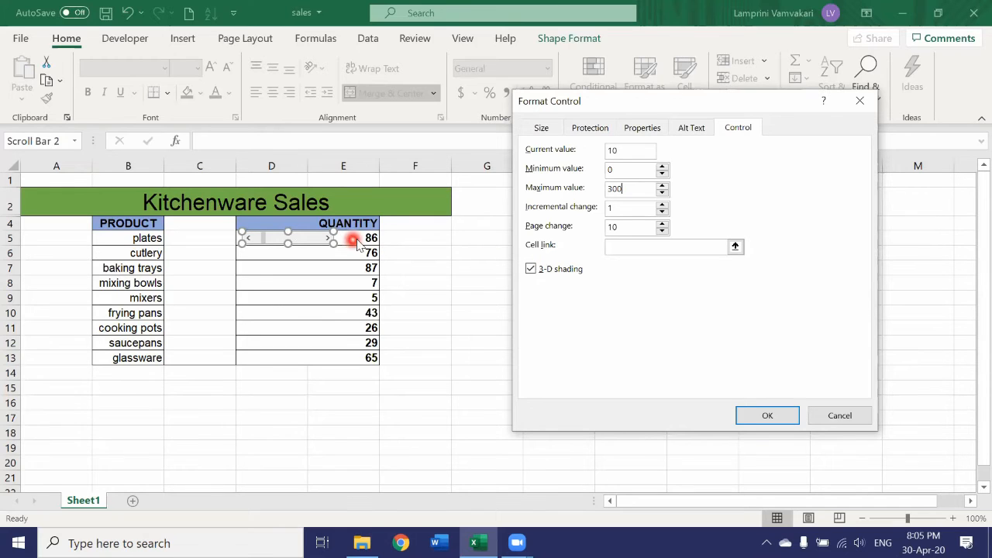
# Link the plates scroll bar to cell $D$5, apply the control settings and deselect the scroll bar
pyautogui.click(737, 247)
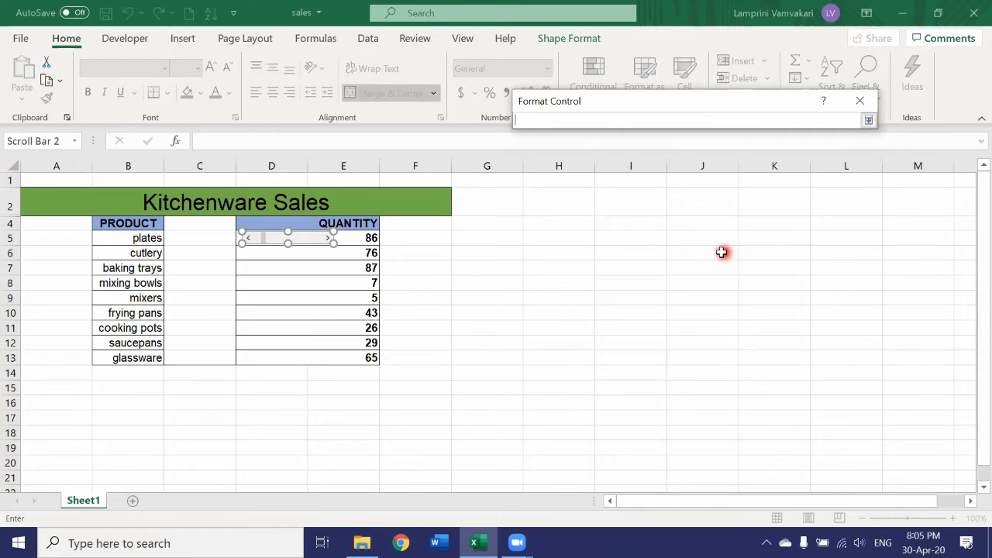
pyautogui.click(370, 239)
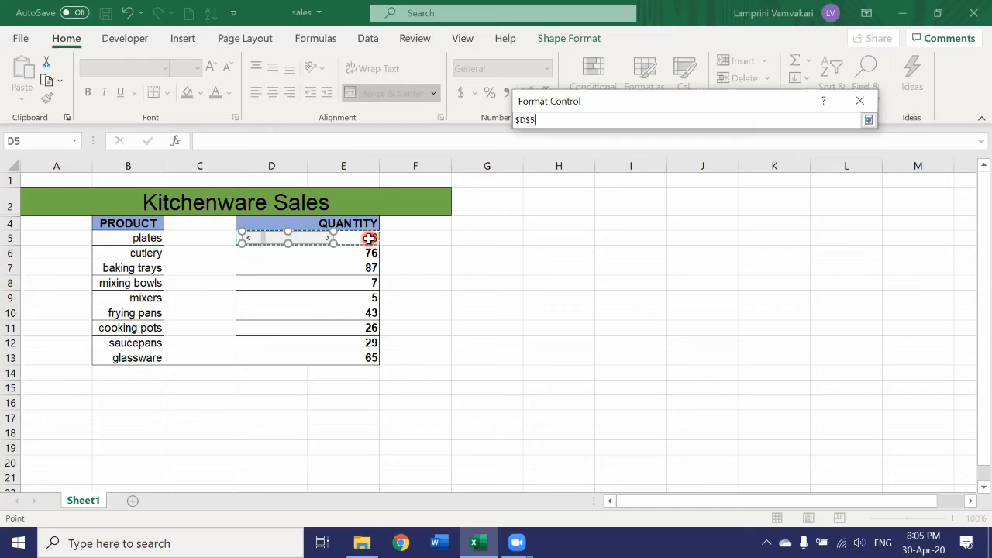
pyautogui.click(868, 122)
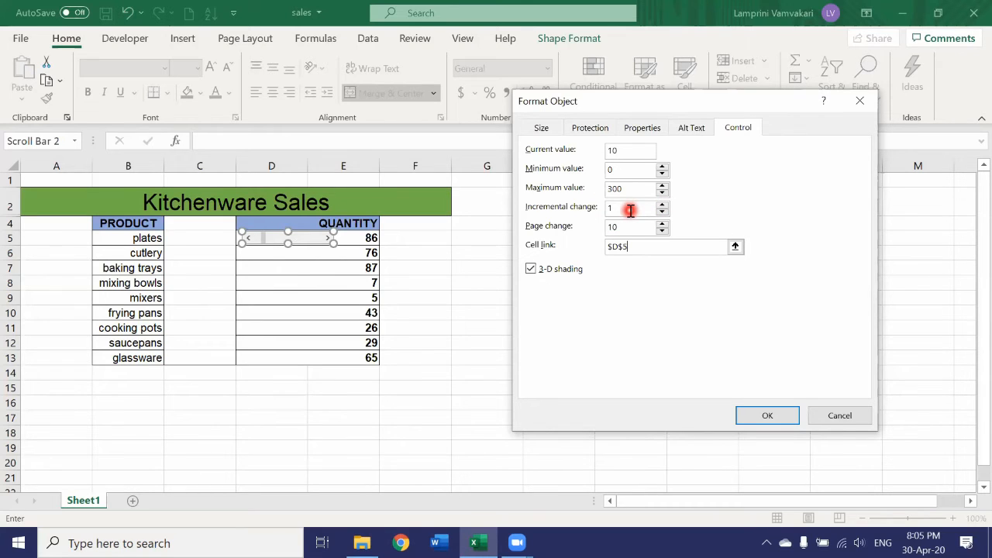
pyautogui.click(768, 418)
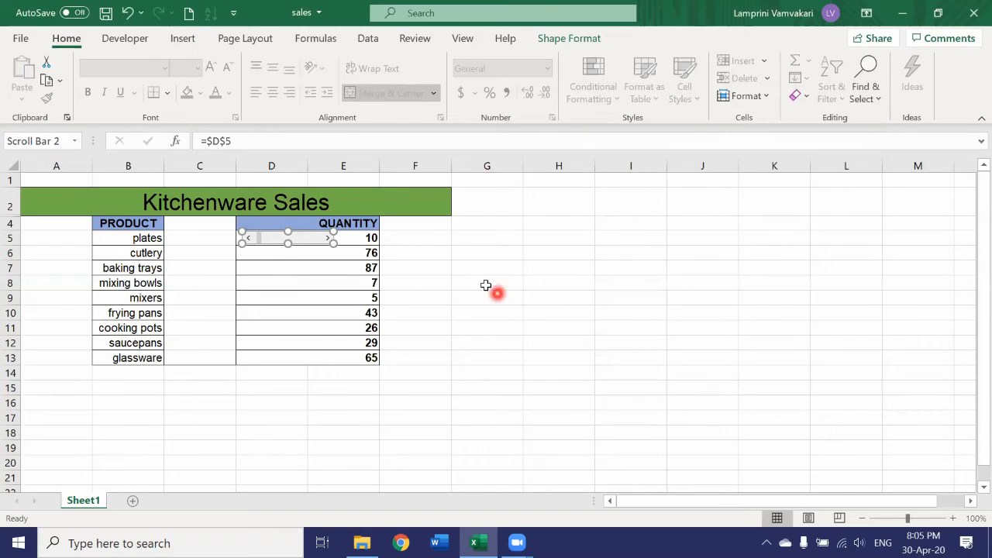
pyautogui.click(454, 256)
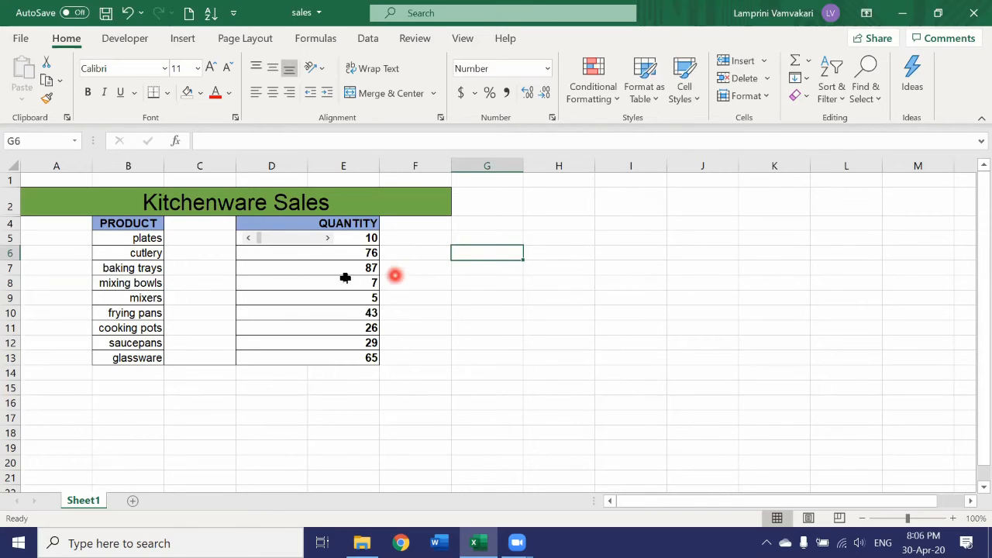
# Move the plates scroll bar's slider to set the quantity to 35
pyautogui.click(265, 246)
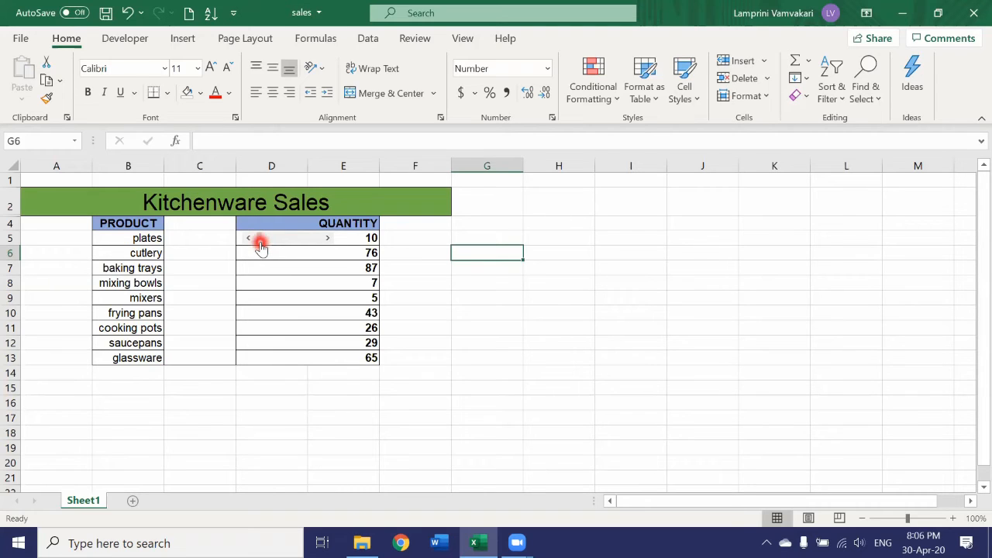
pyautogui.click(259, 239)
pyautogui.moveTo(258, 243)
pyautogui.mouseDown()
pyautogui.moveTo(315, 243)
pyautogui.moveTo(272, 242)
pyautogui.mouseUp()
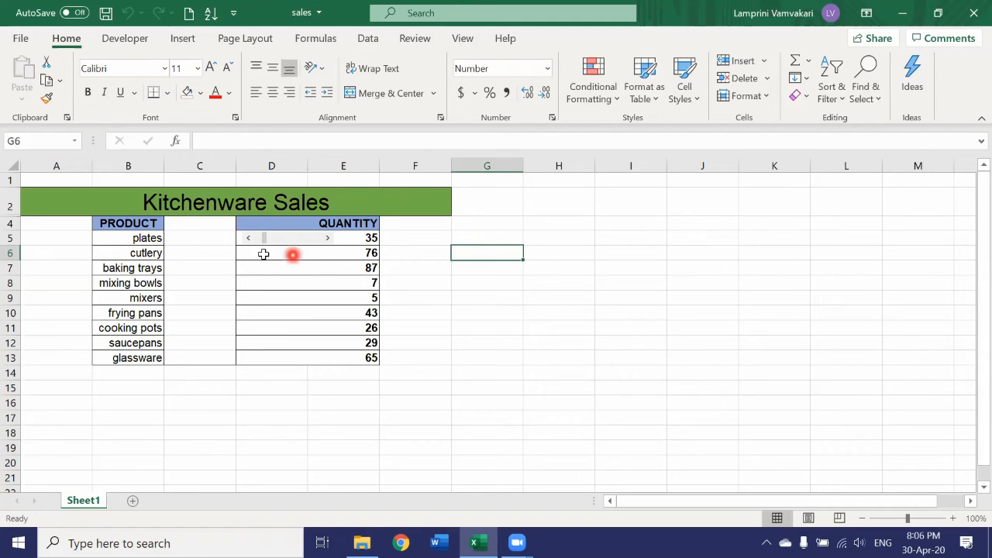
# Raise the plates quantity to 42 in single increments with its scroll bar
pyautogui.click(326, 243)
pyautogui.click(326, 243)
pyautogui.click(326, 243)
pyautogui.click(326, 243)
pyautogui.click(326, 243)
pyautogui.click(327, 243)
pyautogui.click(327, 243)
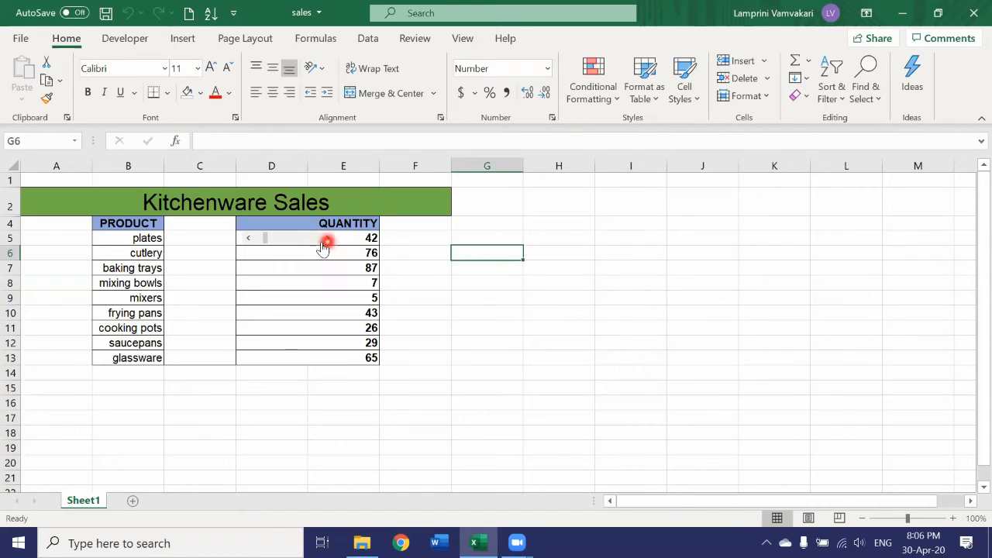
# Lower the plates quantity to 37 with its scroll bar and raise it again to 48
pyautogui.hotkey('ctrl', 'End')
pyautogui.click(245, 242)
pyautogui.click(245, 243)
pyautogui.click(247, 243)
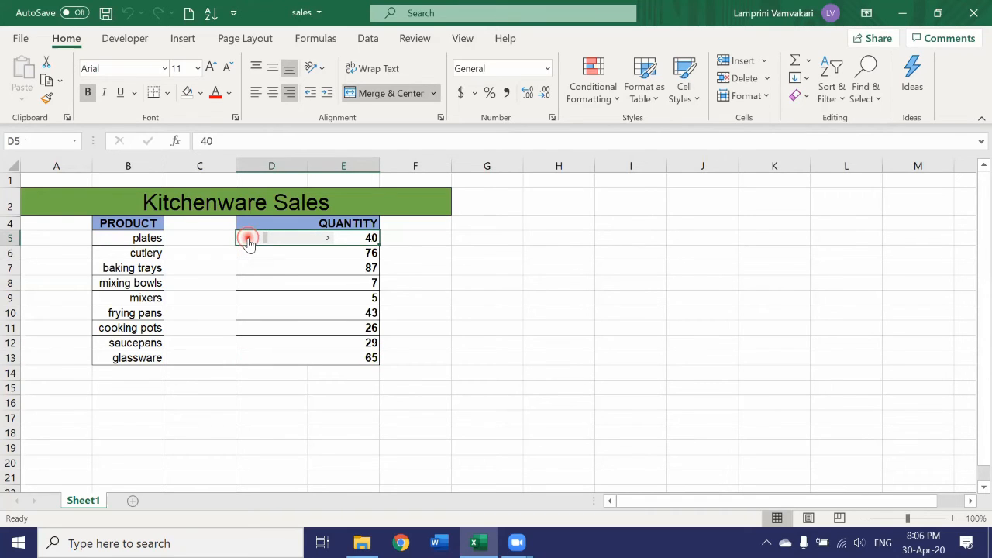
pyautogui.click(248, 243)
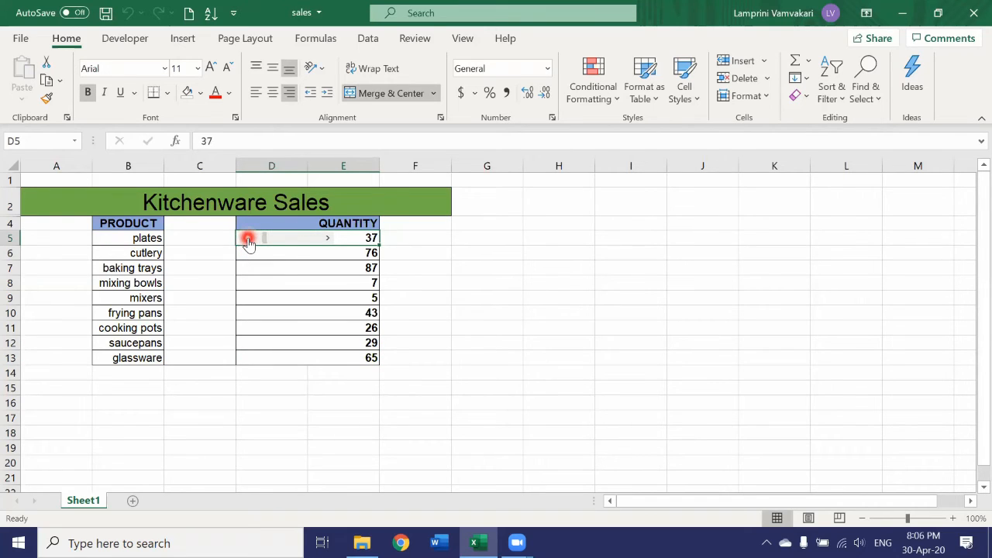
pyautogui.click(328, 238)
# Copy the plates scroll bar, paste a copy beside each remaining quantity in D6 to D13, and deselect the last copy
pyautogui.rightClick(284, 238)
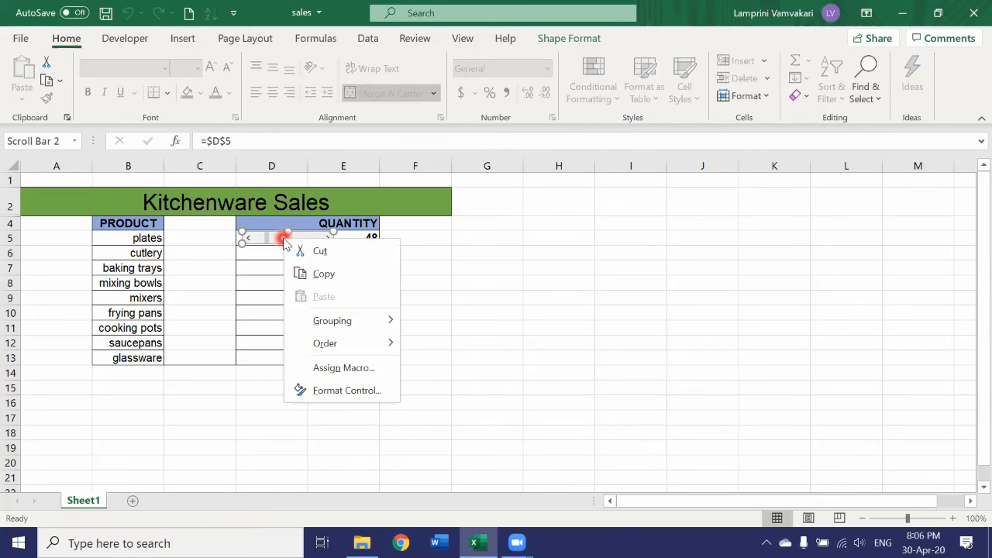
pyautogui.click(315, 273)
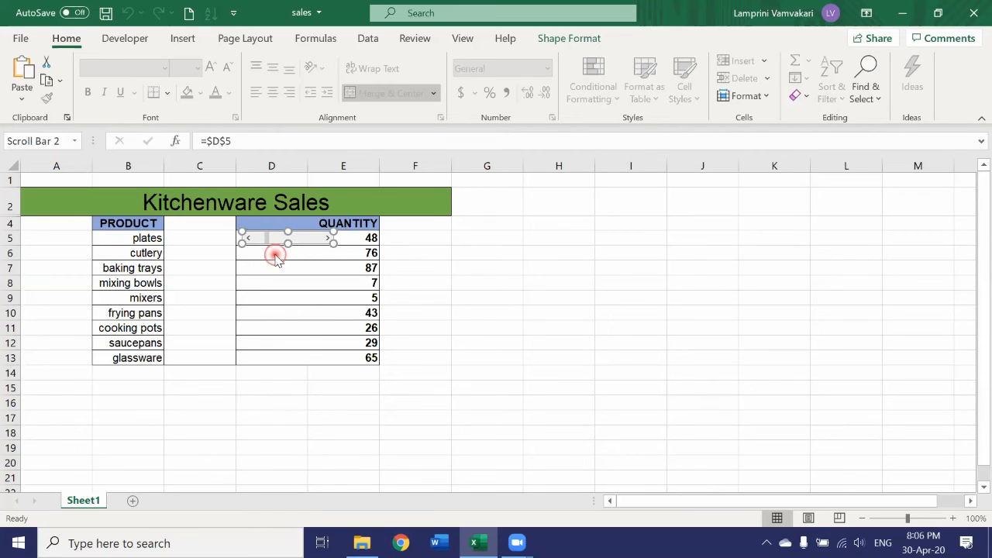
pyautogui.rightClick(275, 254)
pyautogui.click(302, 193)
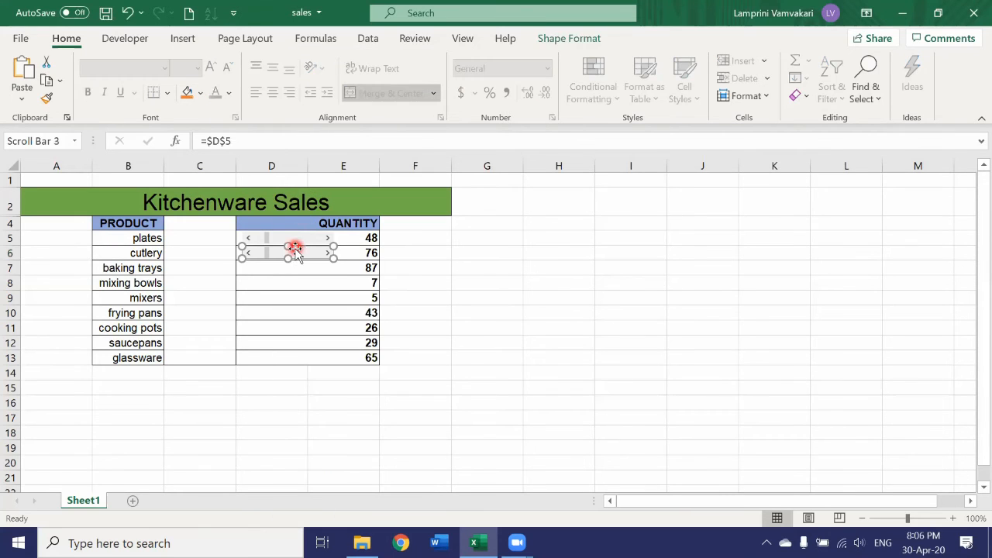
pyautogui.rightClick(285, 267)
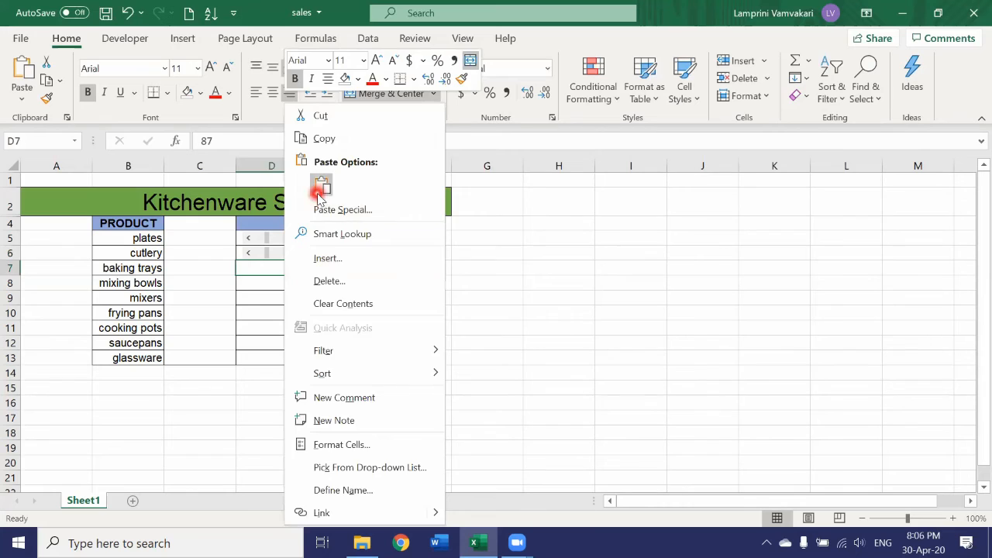
pyautogui.click(319, 188)
pyautogui.rightClick(273, 283)
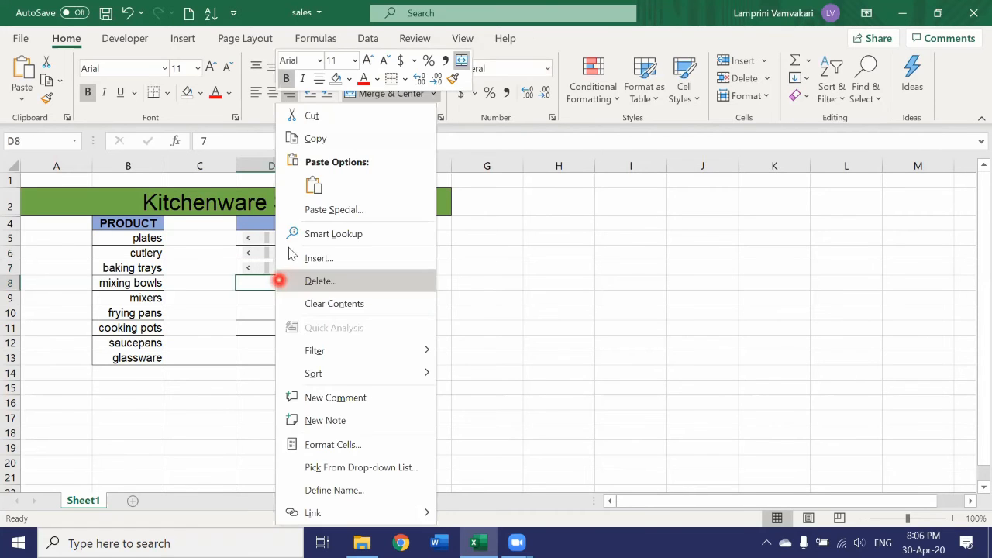
pyautogui.click(314, 188)
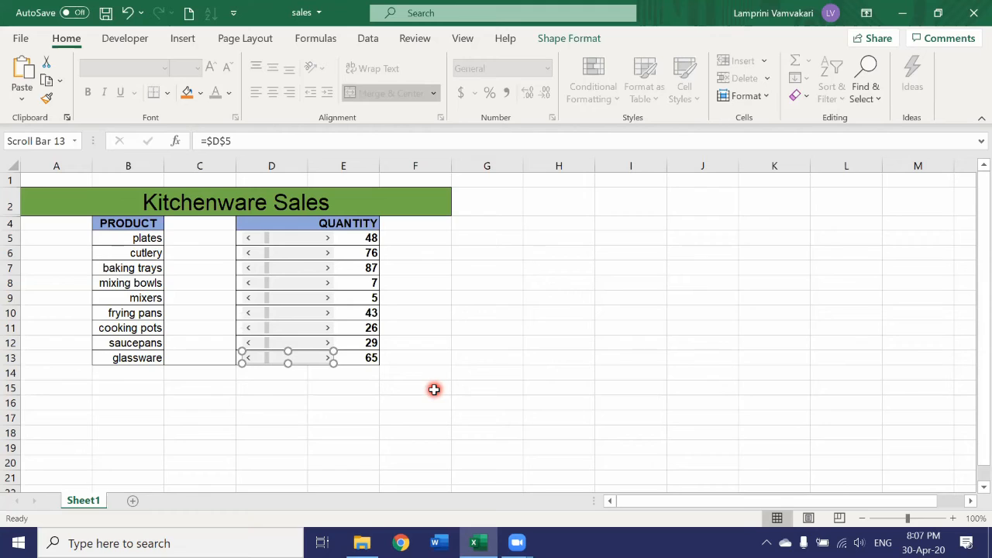
pyautogui.click(434, 333)
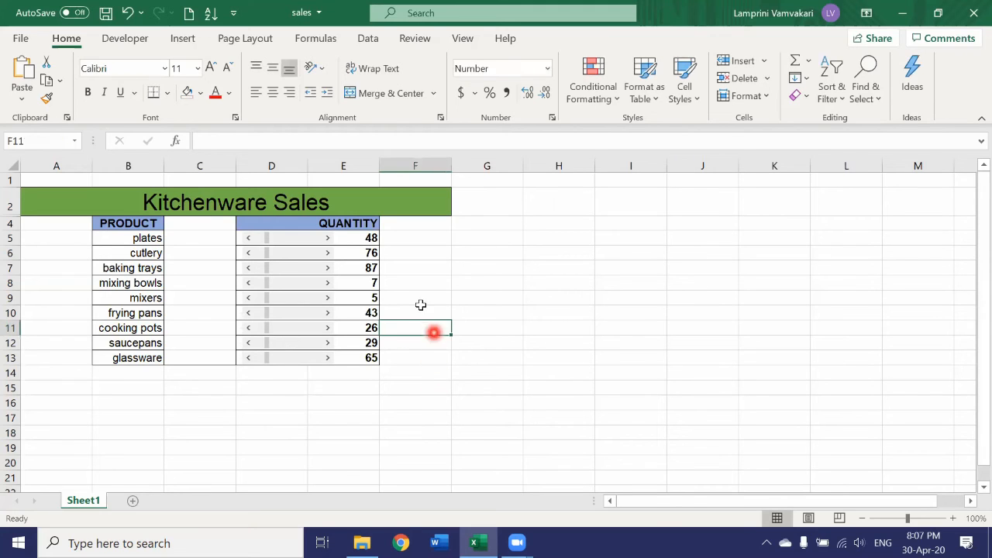
# Test the copied cutlery scroll bar by raising its linked plates quantity to 53 in single increments
pyautogui.click(329, 253)
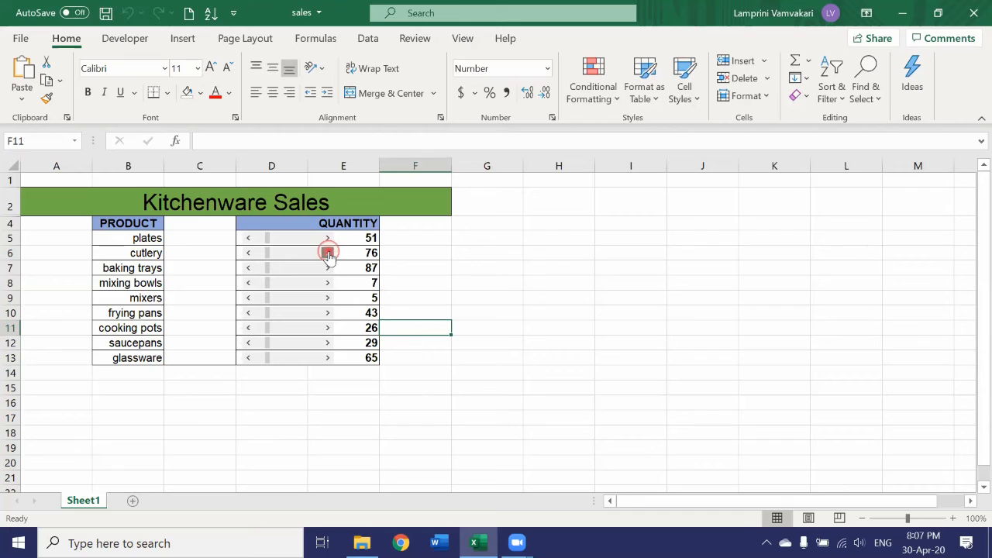
pyautogui.click(329, 253)
pyautogui.click(329, 253)
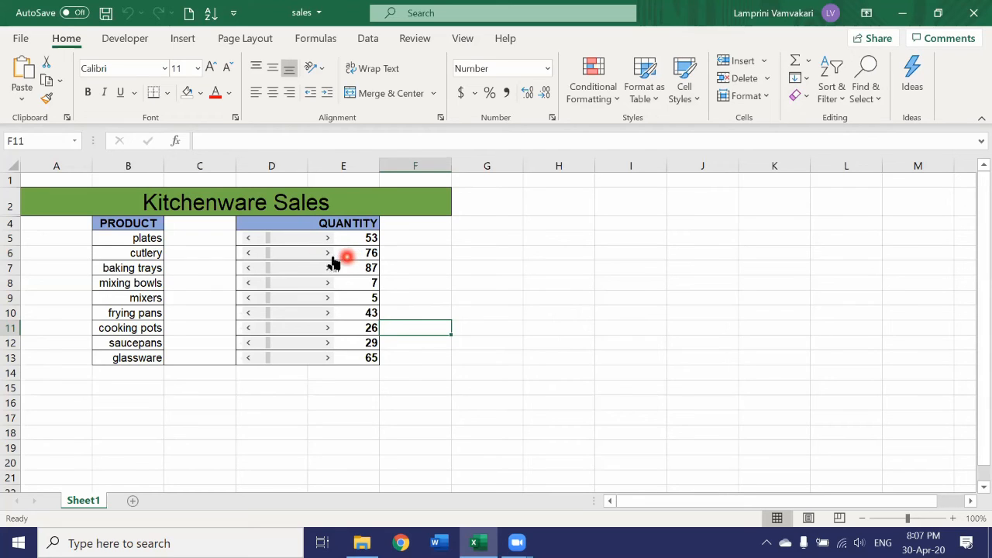
# Change the cutlery scroll bar's cell link to $D$6 and apply the control settings
pyautogui.rightClick(279, 250)
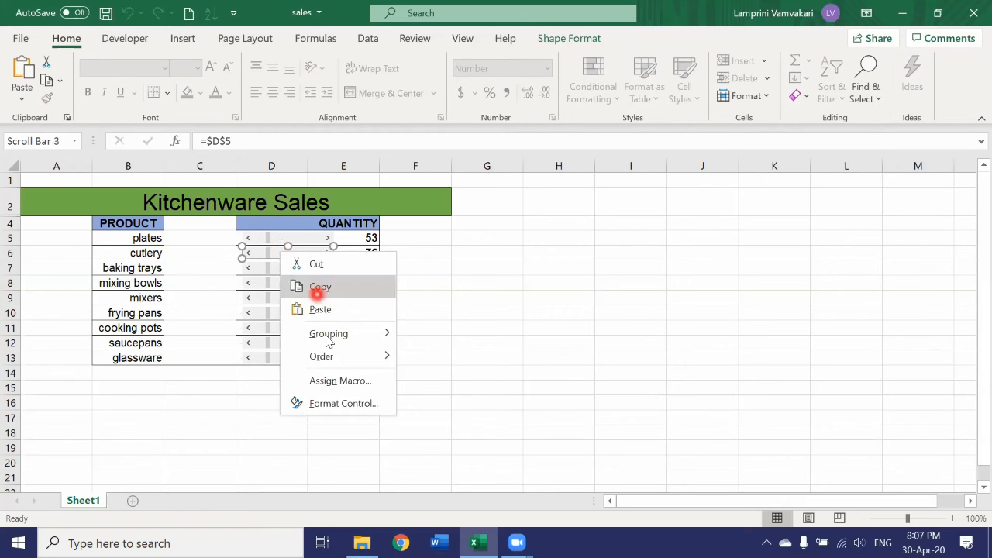
pyautogui.click(335, 402)
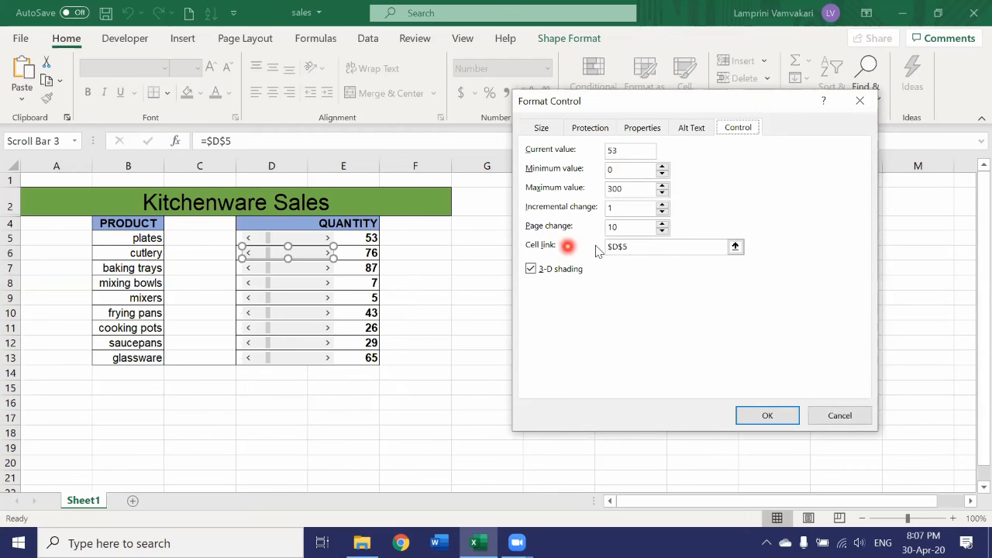
pyautogui.click(736, 247)
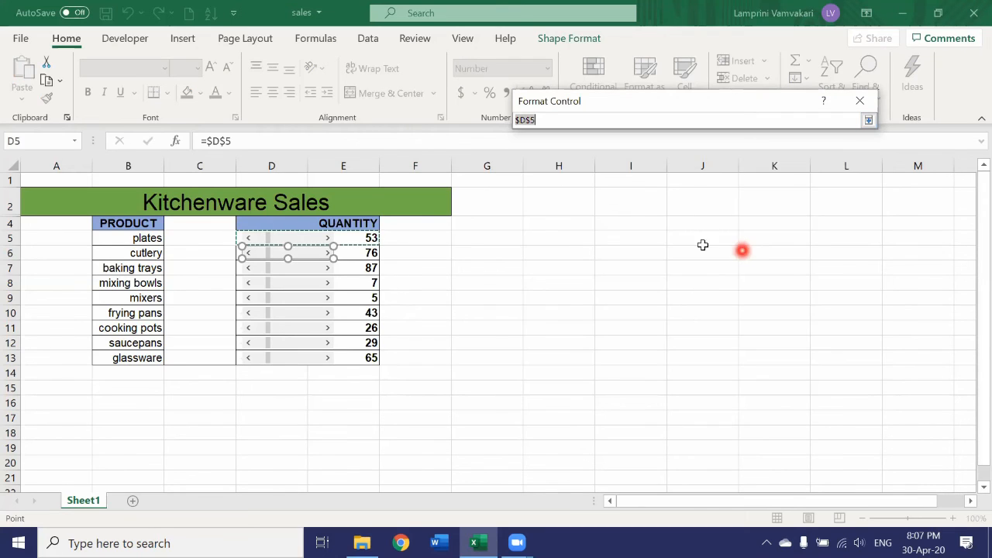
pyautogui.click(359, 255)
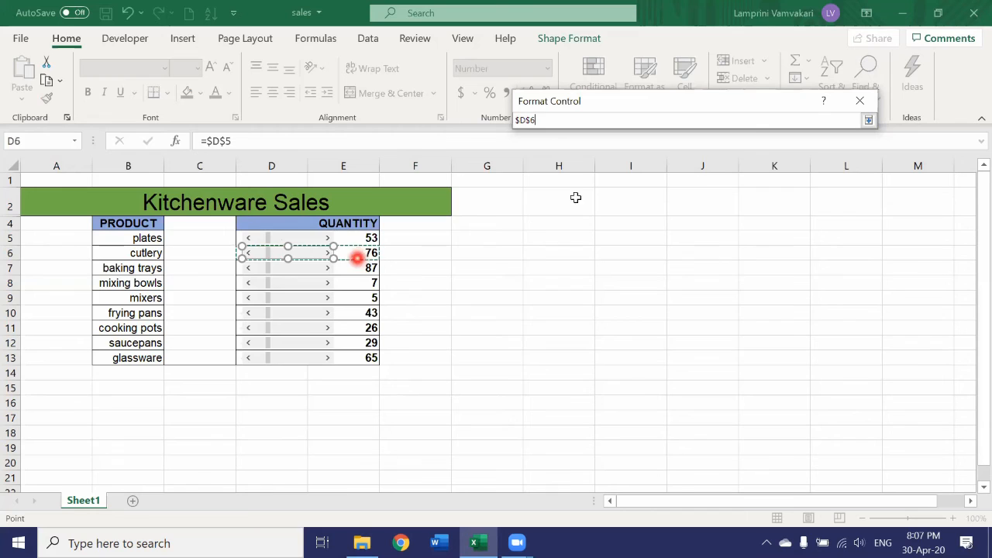
pyautogui.click(868, 121)
pyautogui.click(768, 417)
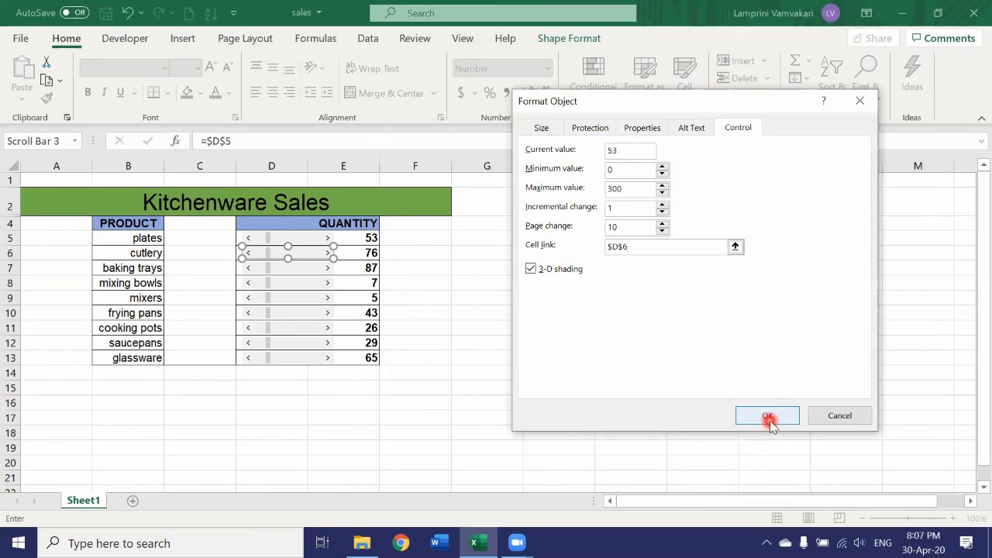
# Link the scroll bars from baking trays to glassware to their own cells, $D$7 to $D$13, and deselect them
pyautogui.rightClick(300, 268)
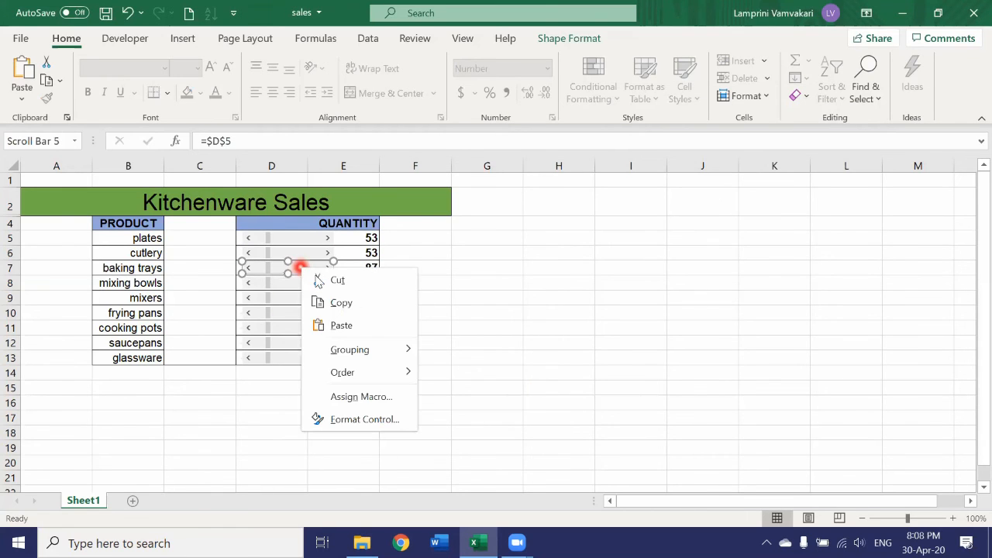
pyautogui.click(356, 419)
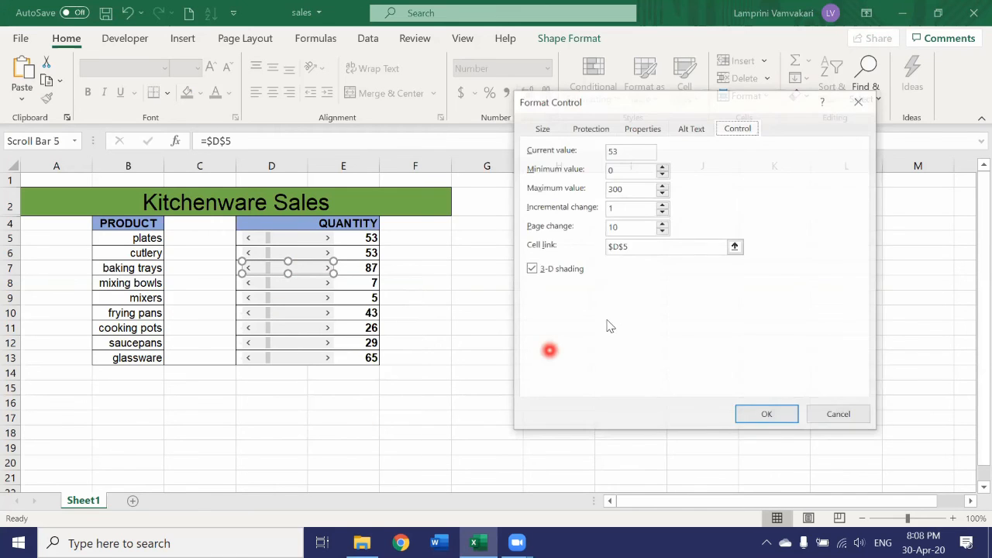
pyautogui.click(735, 246)
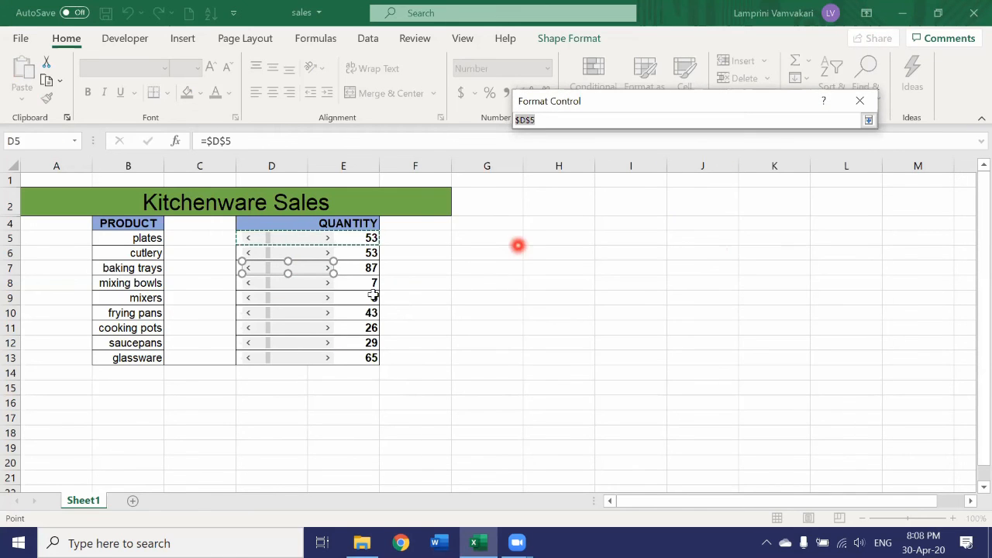
pyautogui.click(357, 269)
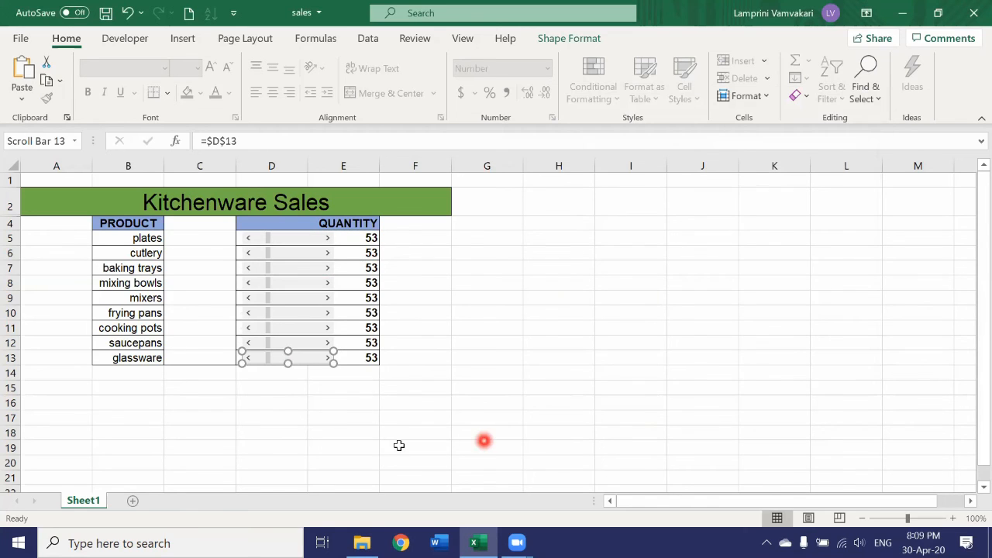
pyautogui.click(455, 315)
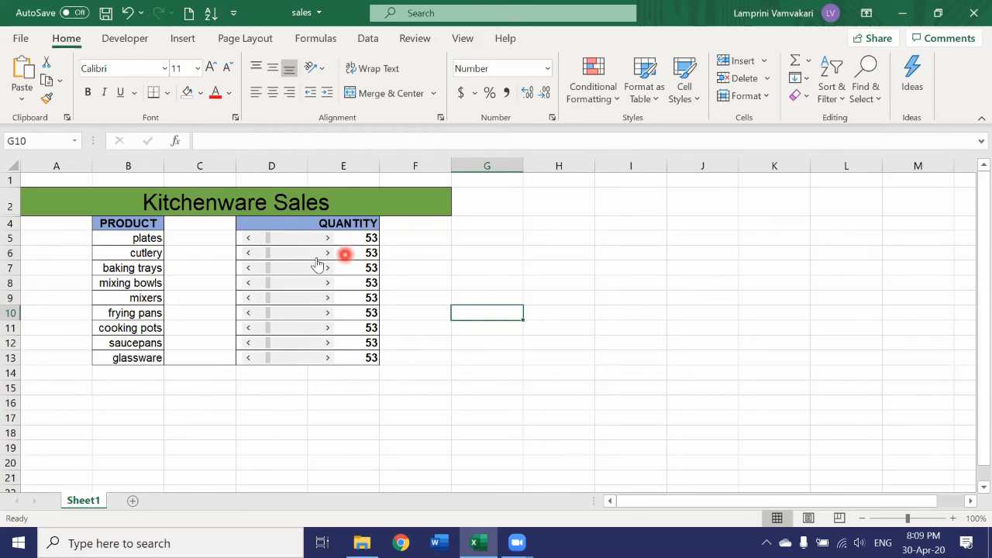
# Adjust the cutlery quantity up and down with its scroll bar, ending at 55
pyautogui.doubleClick(327, 254)
pyautogui.click(252, 253)
pyautogui.click(251, 253)
# Raise the baking trays quantity to 233 and the mixers quantity to 83 with their scroll bars
pyautogui.tripleClick(328, 271)
pyautogui.click(329, 271)
pyautogui.moveTo(264, 273); pyautogui.dragTo(306, 271)
pyautogui.click(269, 298)
pyautogui.moveTo(287, 307); pyautogui.dragTo(277, 305)
# Lower the saucepans quantity to 45 and set the glassware quantity to 65 with their scroll bars
pyautogui.click(248, 342)
pyautogui.click(248, 342)
pyautogui.click(249, 343)
pyautogui.click(248, 343)
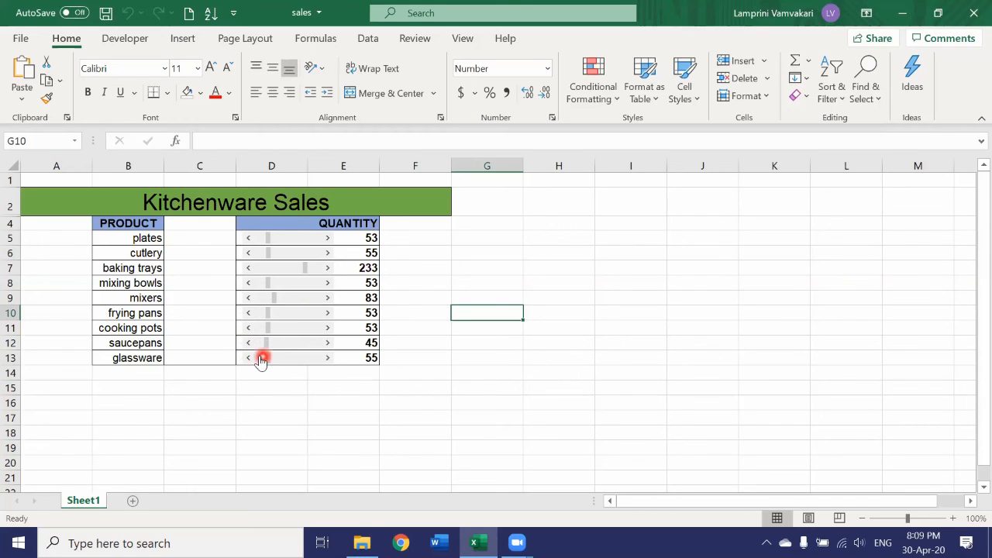
pyautogui.click(262, 360)
pyautogui.click(306, 357)
pyautogui.click(305, 357)
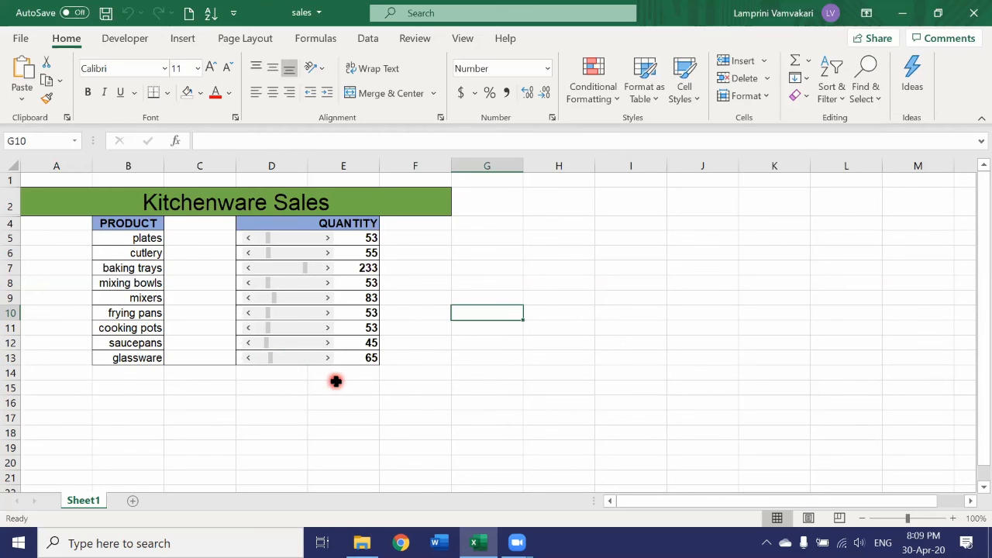